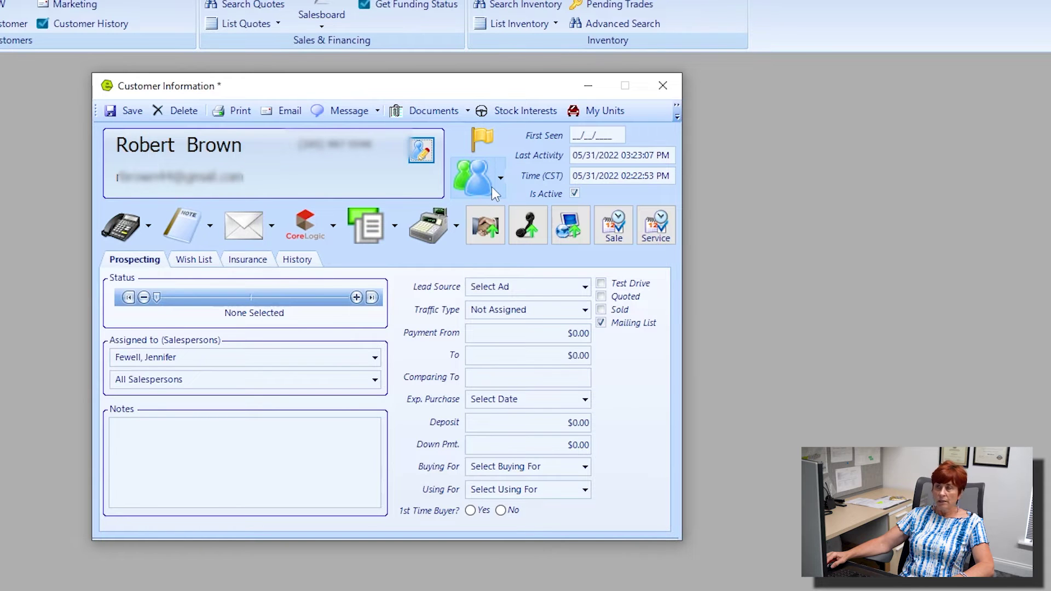
Start an association and search existing customers by the co-customer's surname, finding three matches
click(500, 185)
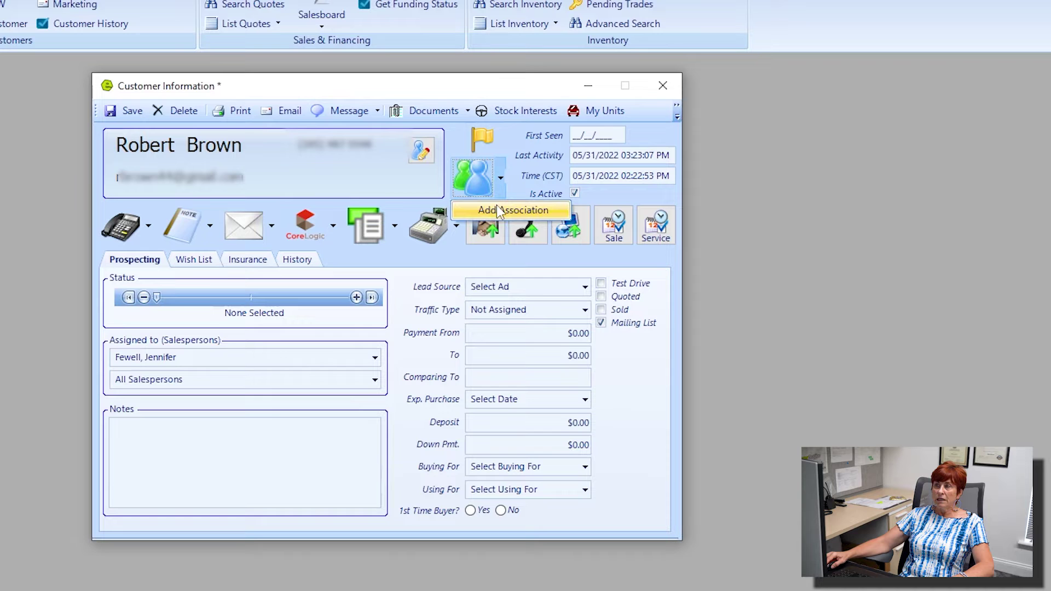
click(513, 213)
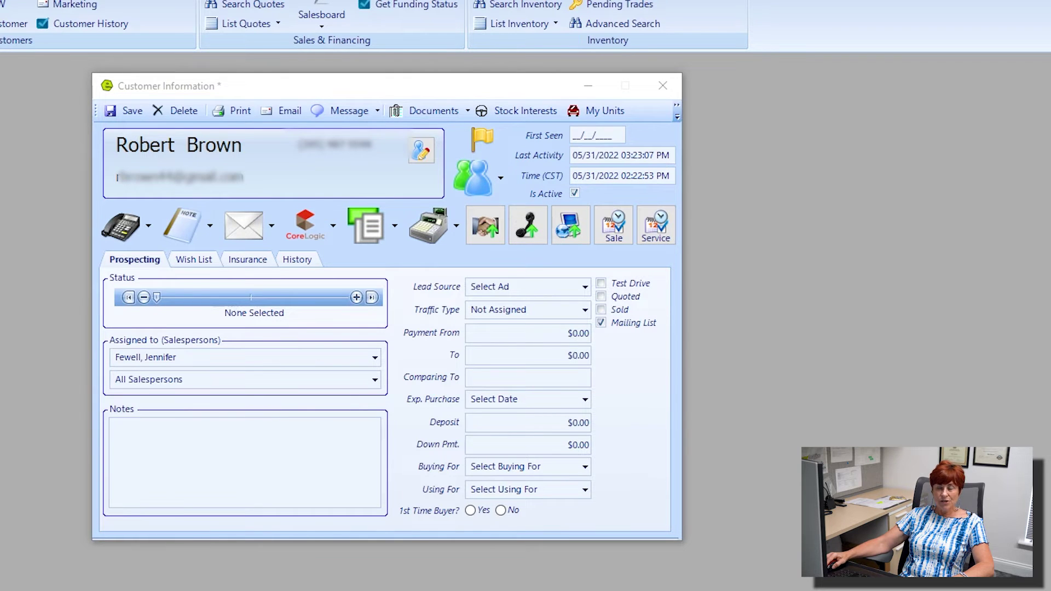
drag(157, 51, 281, 94)
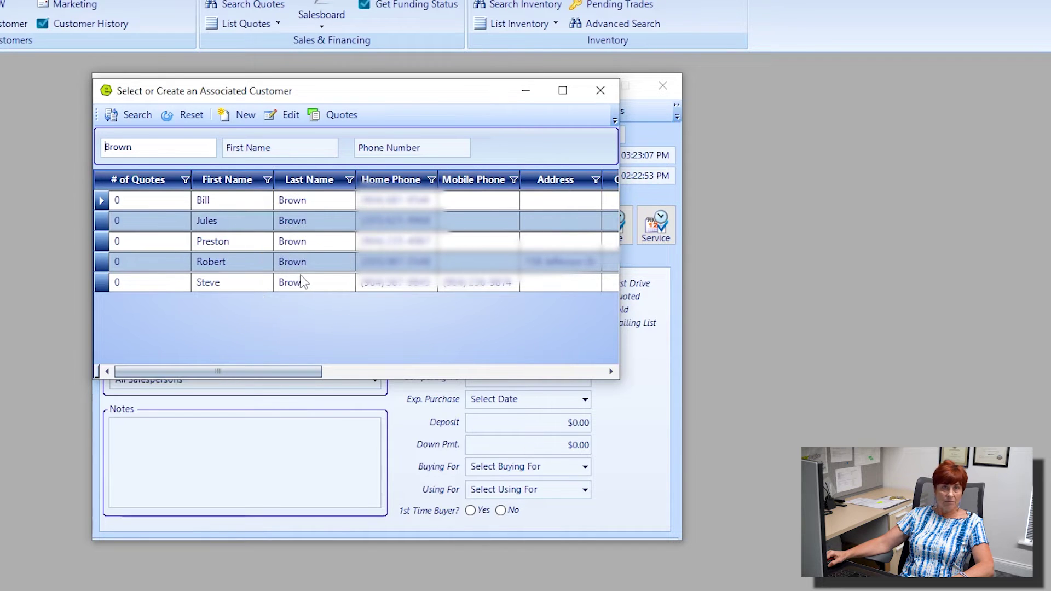
drag(146, 149, 77, 147)
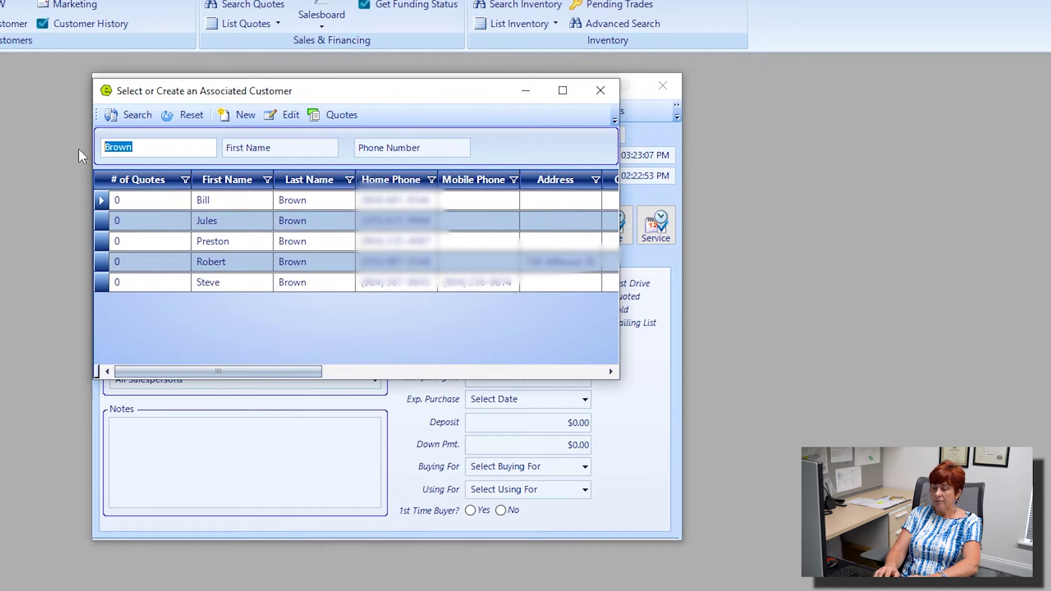
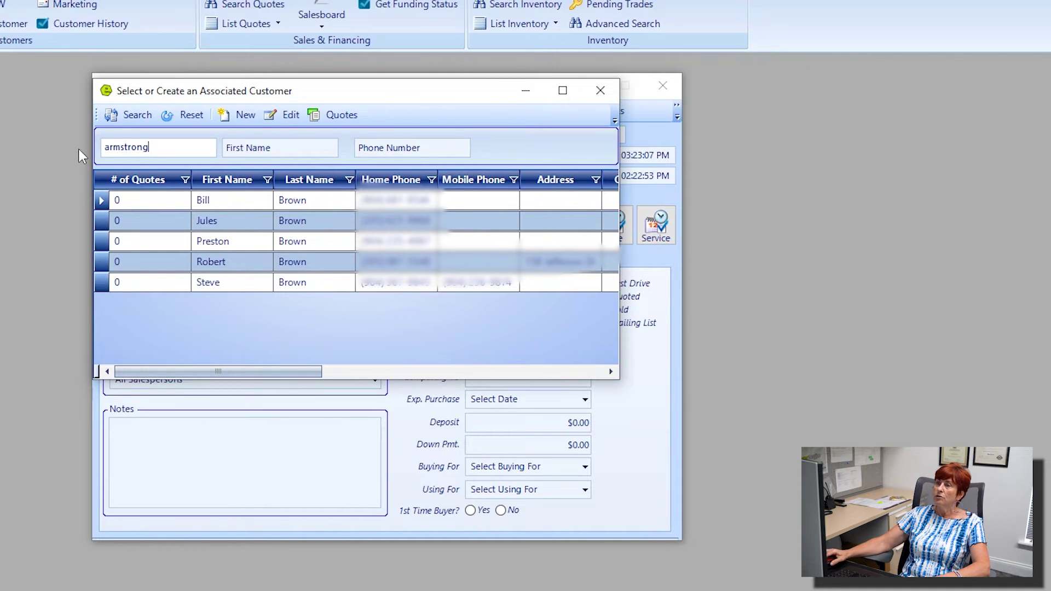
click(140, 113)
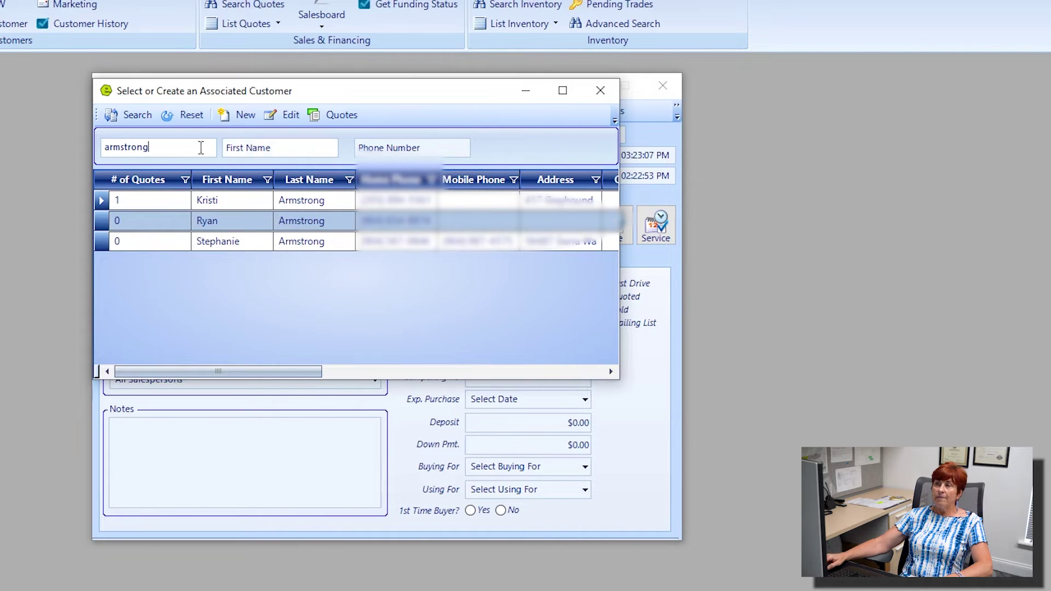
Create a new customer in Quick Entry with the co-customer's first and last name, and save it
click(245, 117)
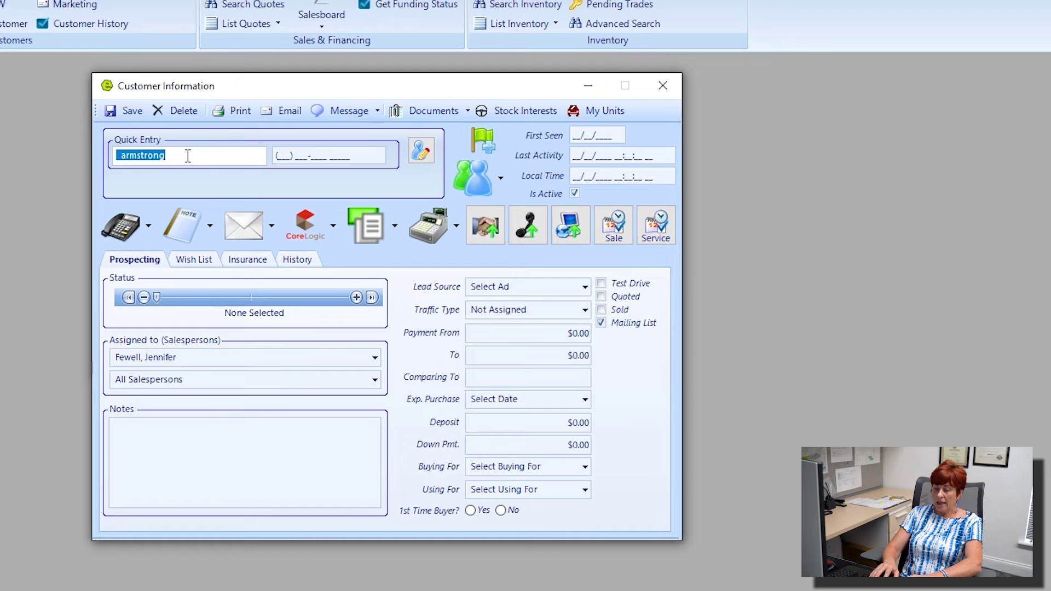
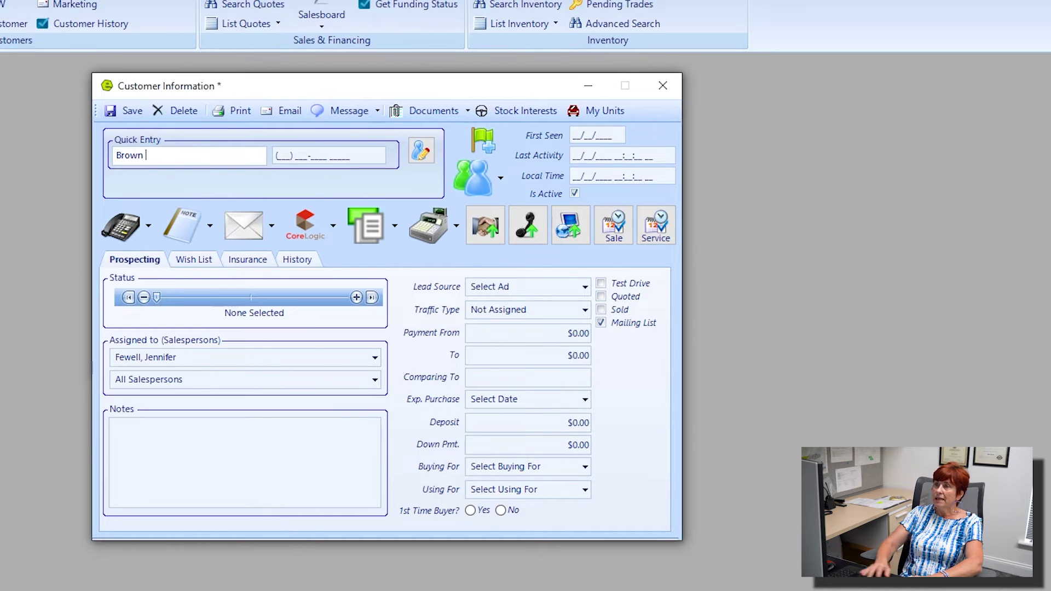
key(Home)
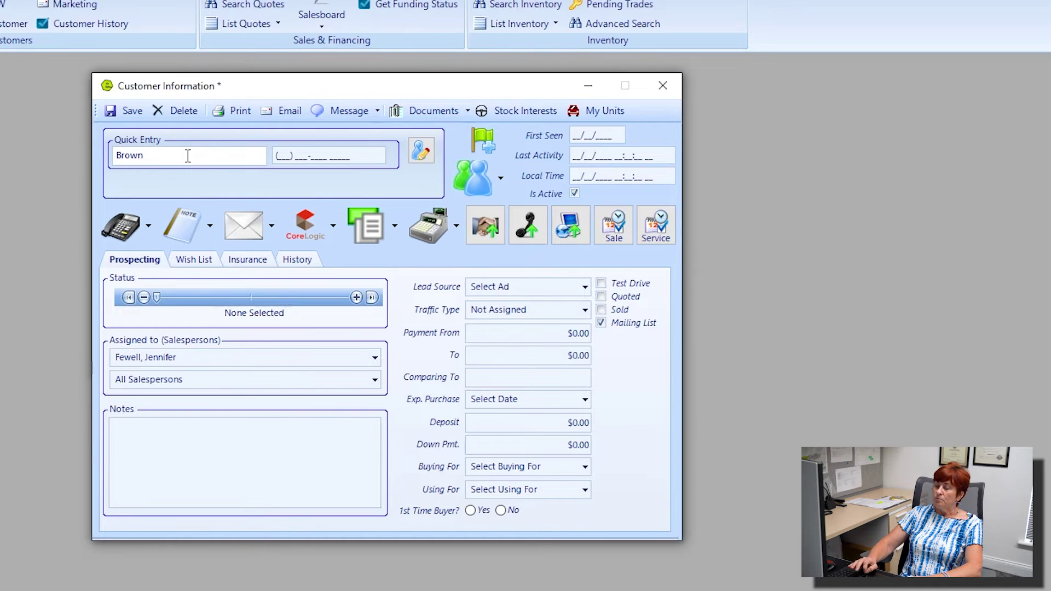
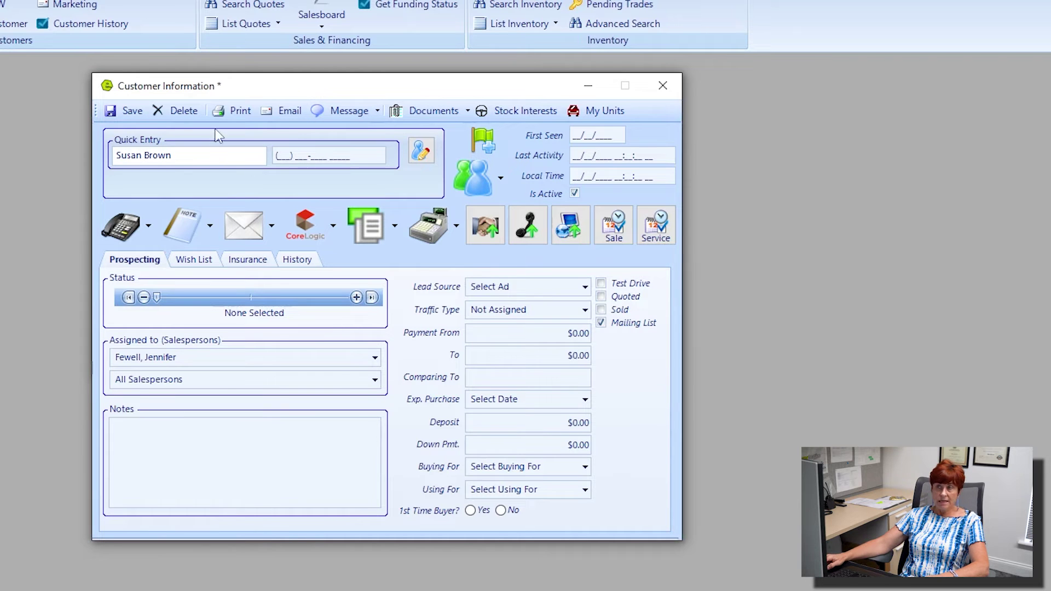
click(131, 111)
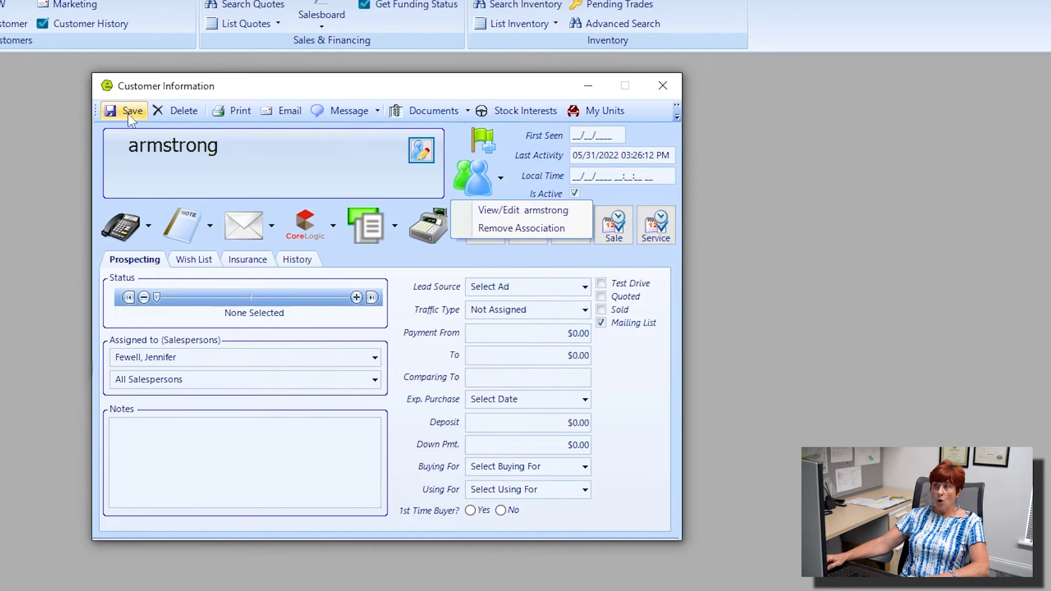
In the new customer's details, enter the first name and capitalize the last name's initial
click(423, 151)
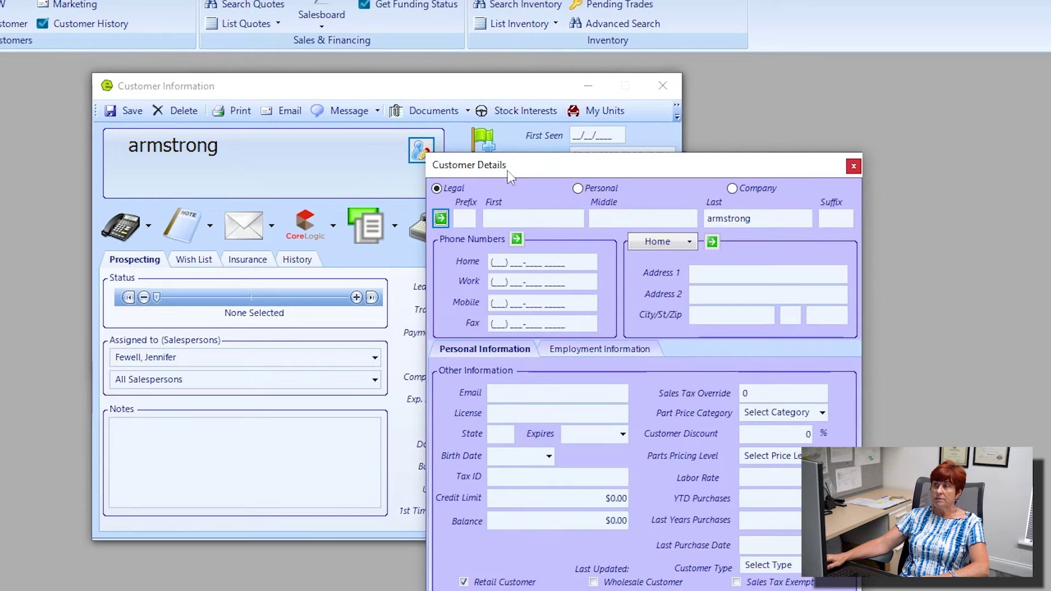
drag(573, 172, 242, 95)
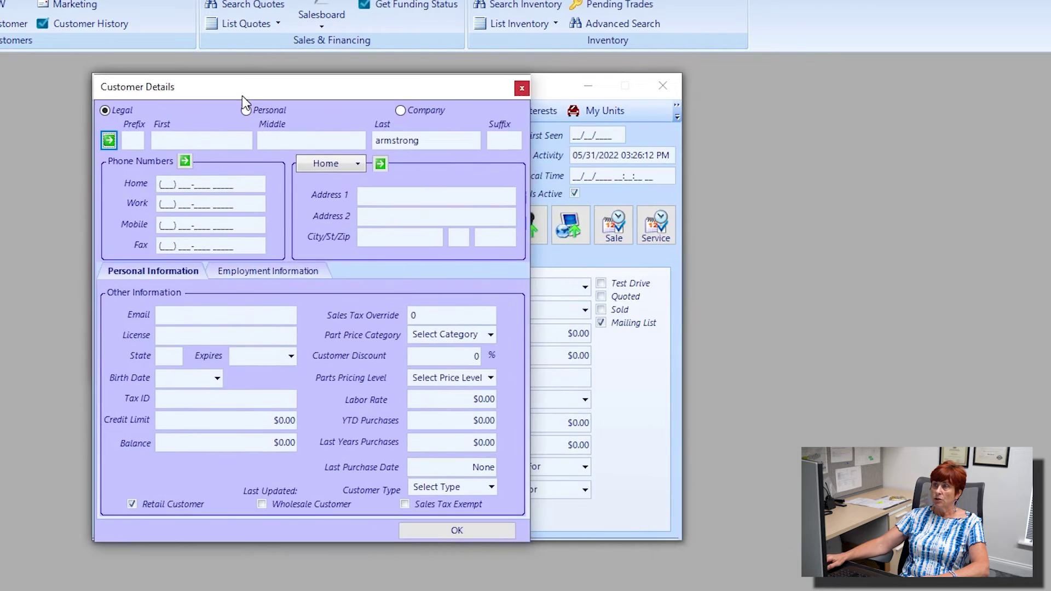
click(201, 140)
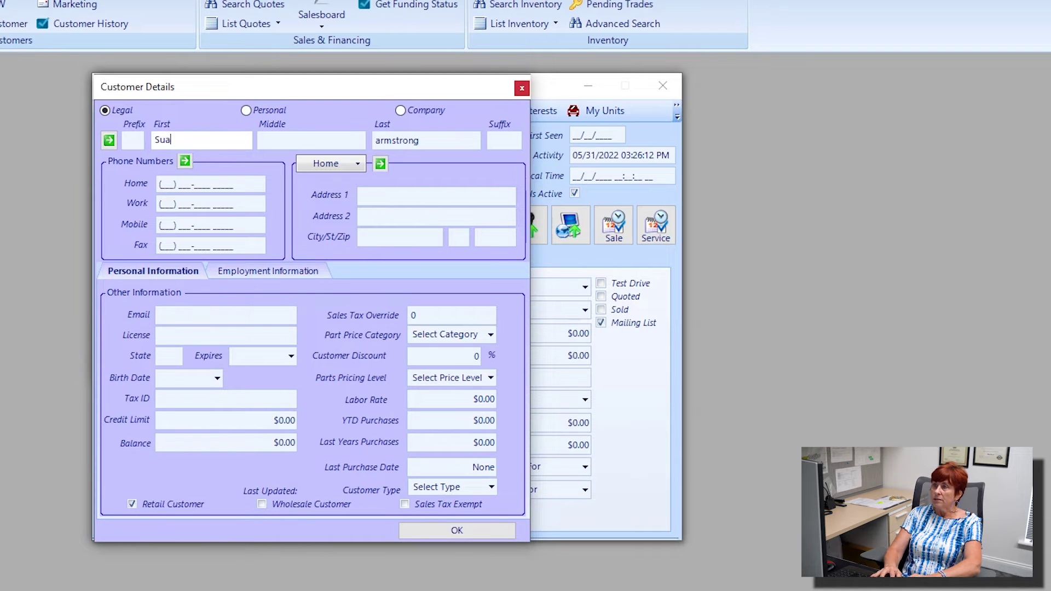
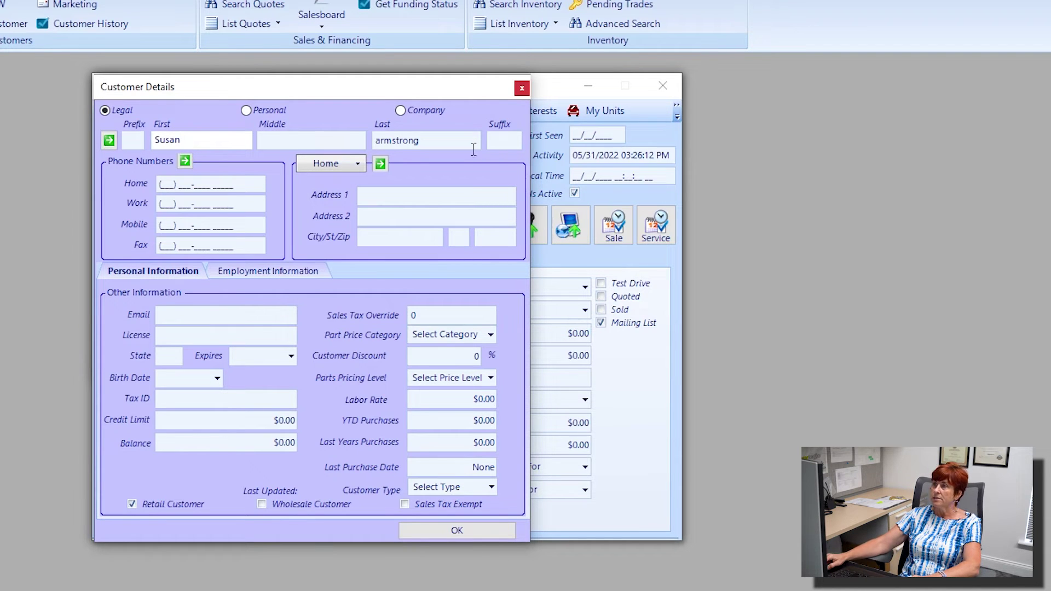
click(379, 141)
key(BackSpace)
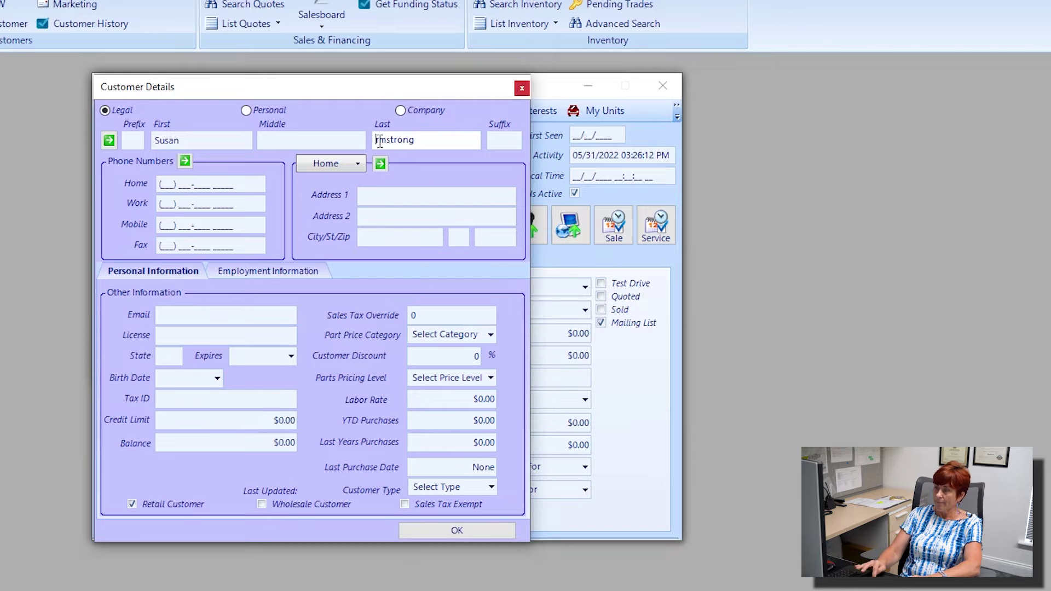
text(A)
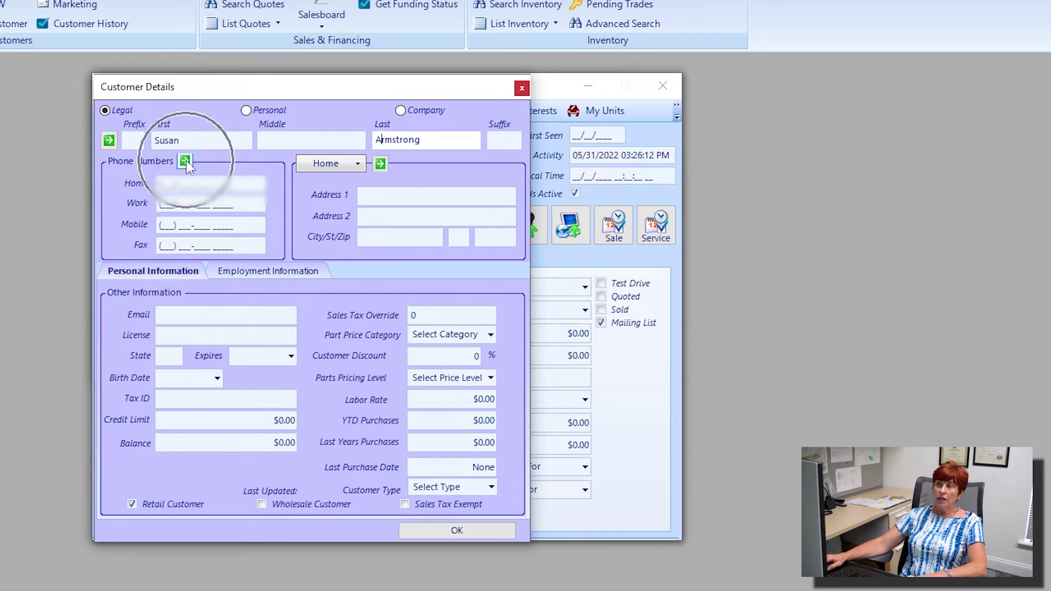
Copy the primary customer's phone numbers over and add the co-customer's mobile number
click(185, 161)
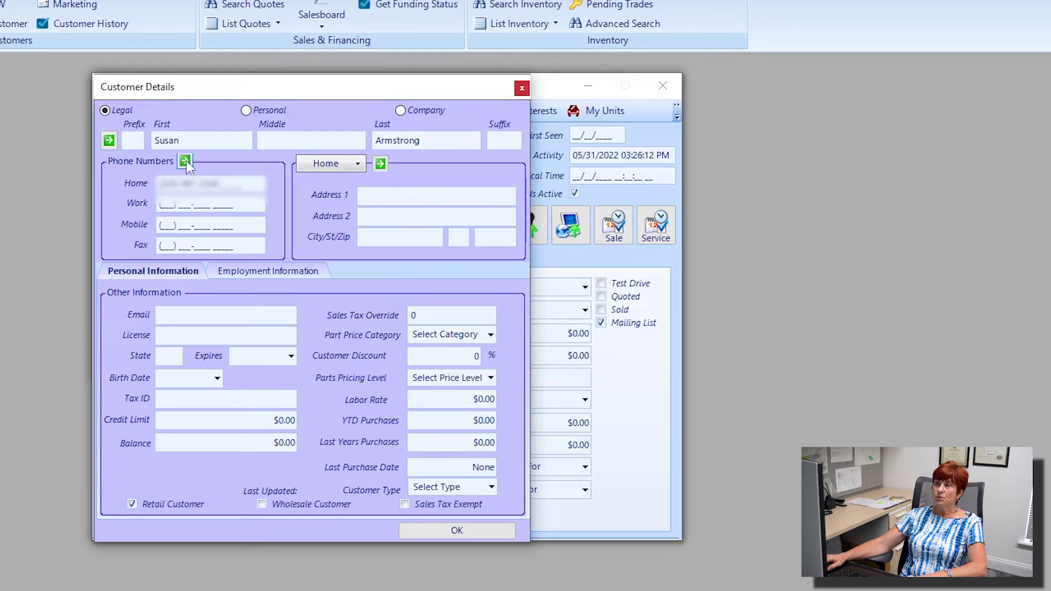
drag(232, 183, 123, 172)
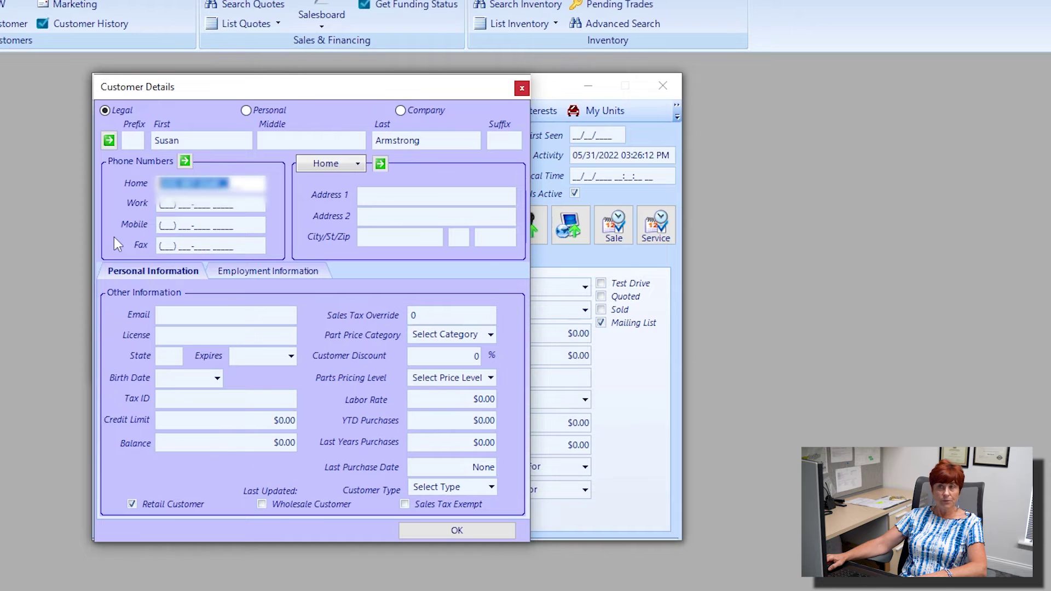
click(173, 228)
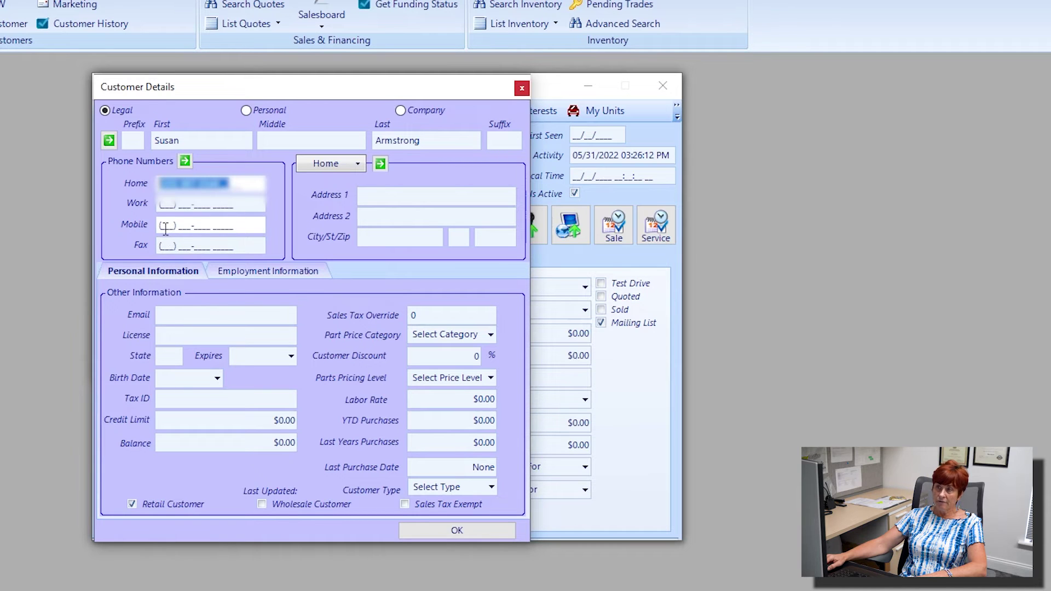
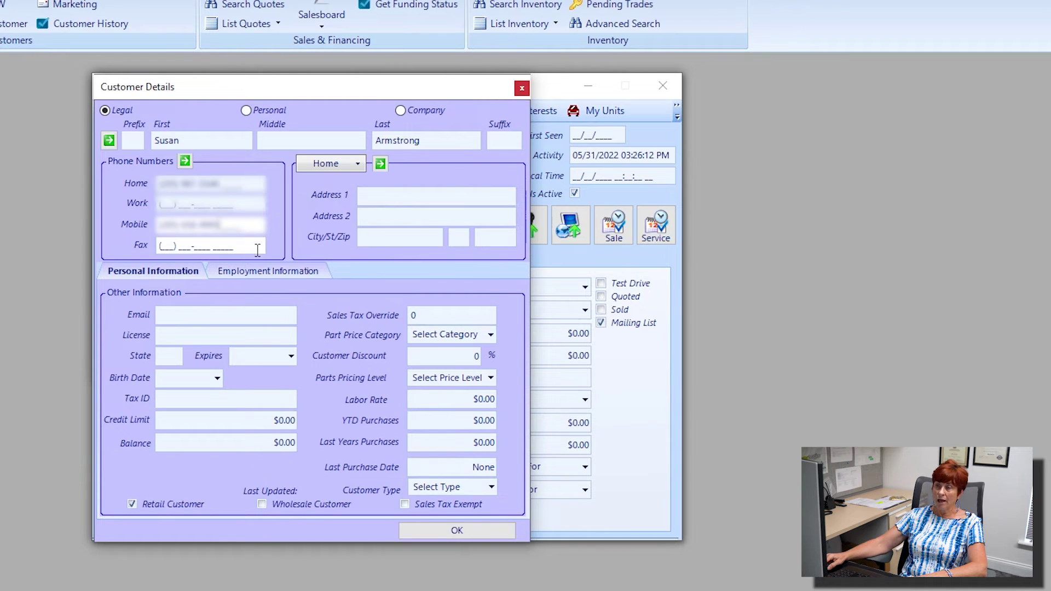
Copy the primary customer's address onto the co-customer and set its type to Ship/Mail
click(379, 164)
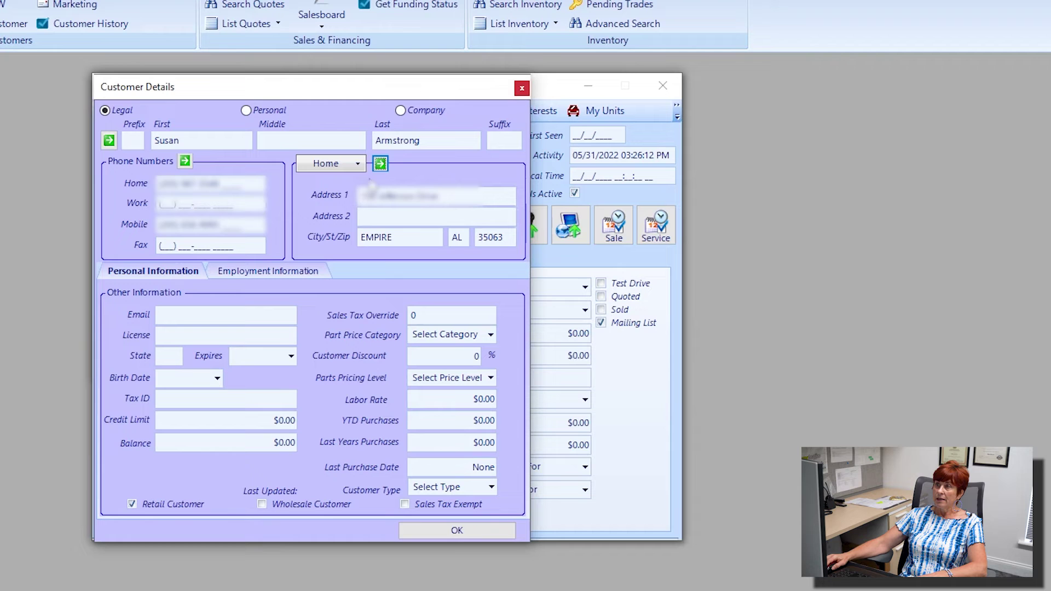
click(359, 163)
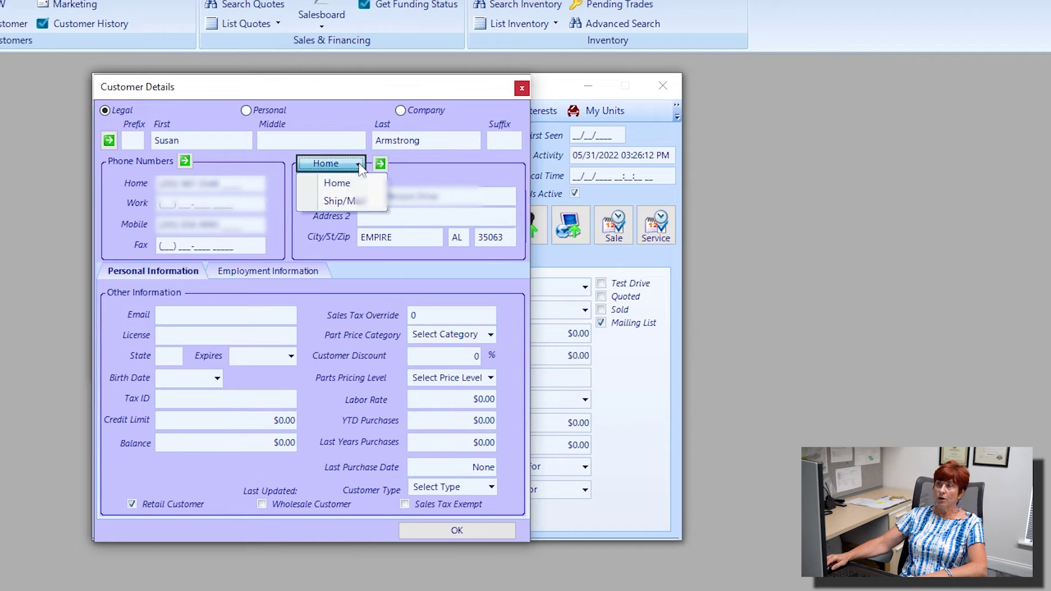
click(340, 204)
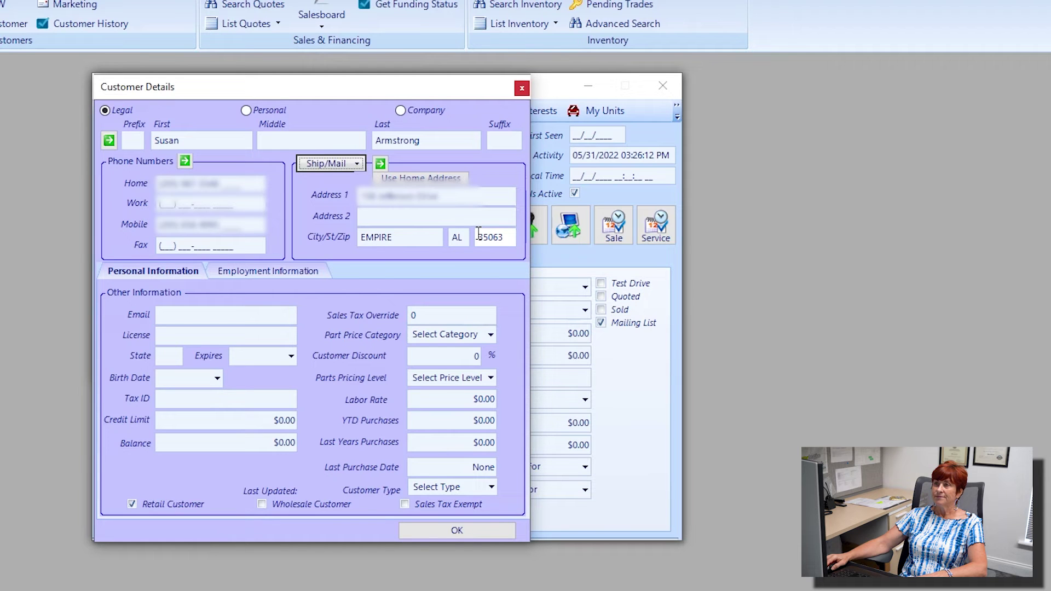
Confirm the co-customer's details with OK, save the record, and close it
click(456, 531)
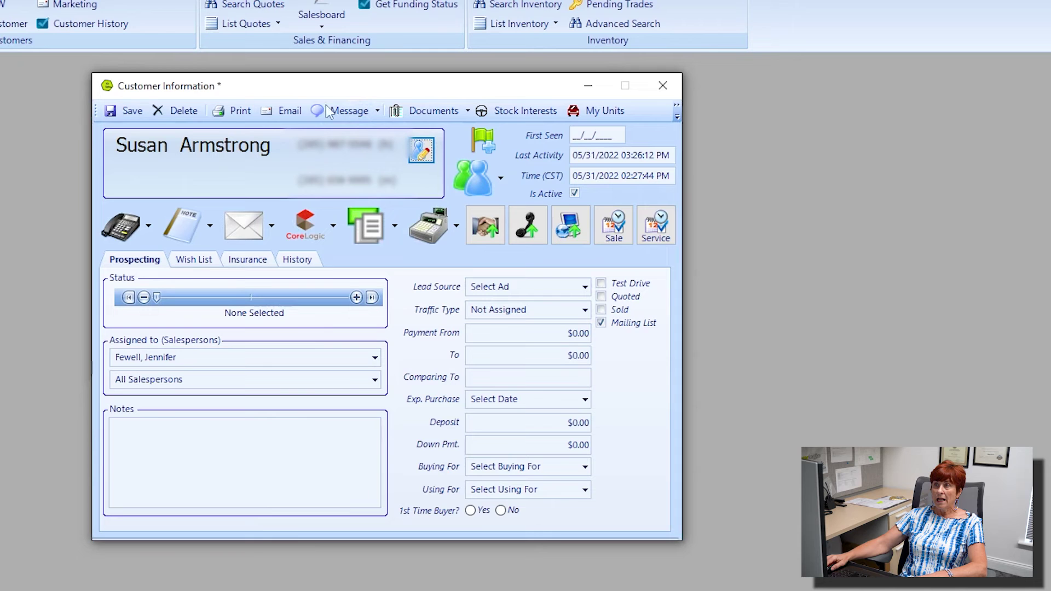
click(133, 111)
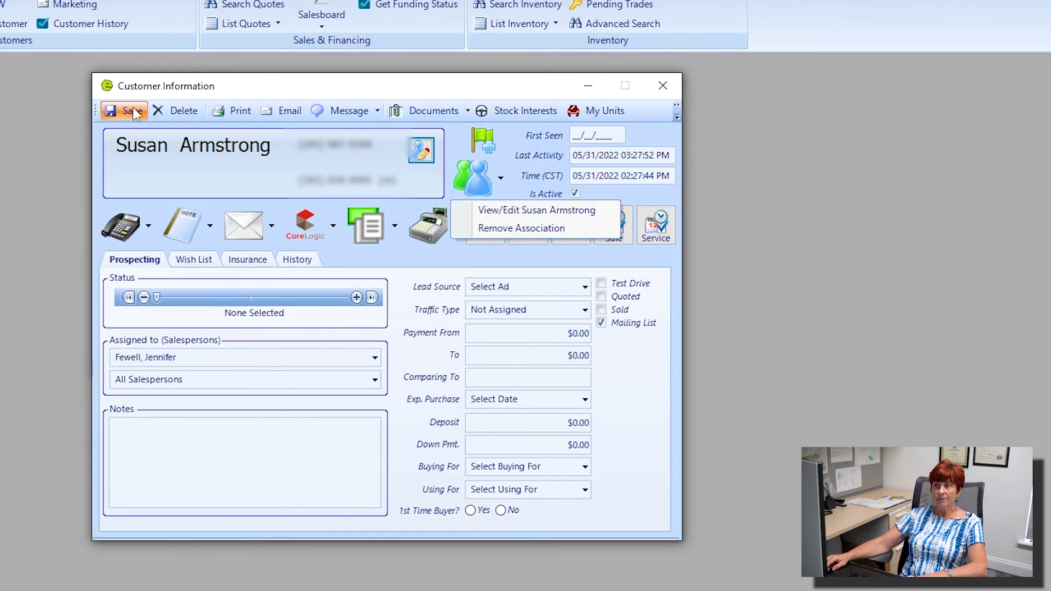
click(664, 86)
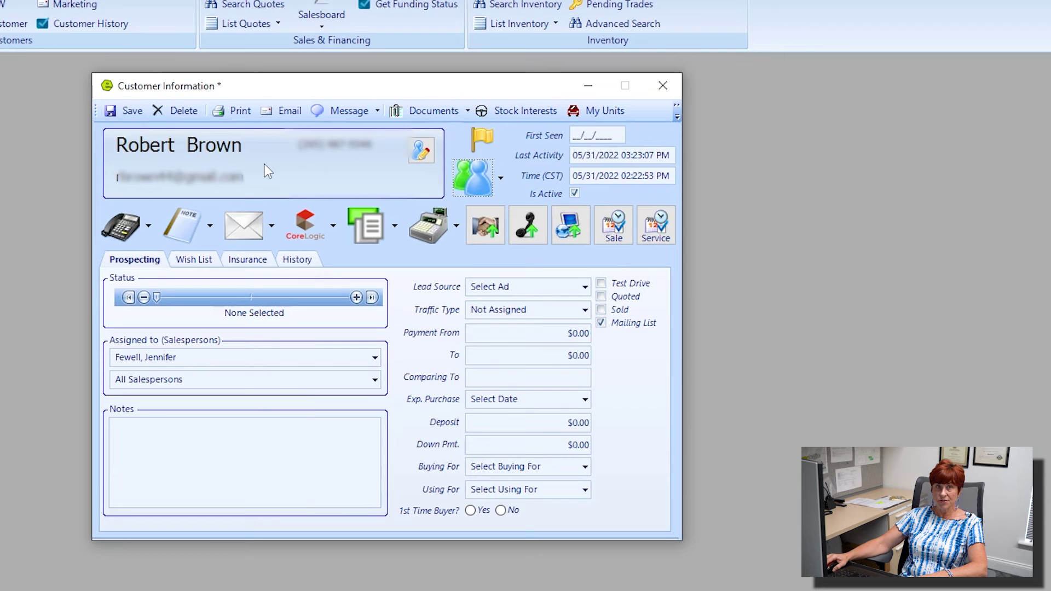
Open the associated co-customer via View/Edit, saving the primary's changes, then close it again
click(501, 177)
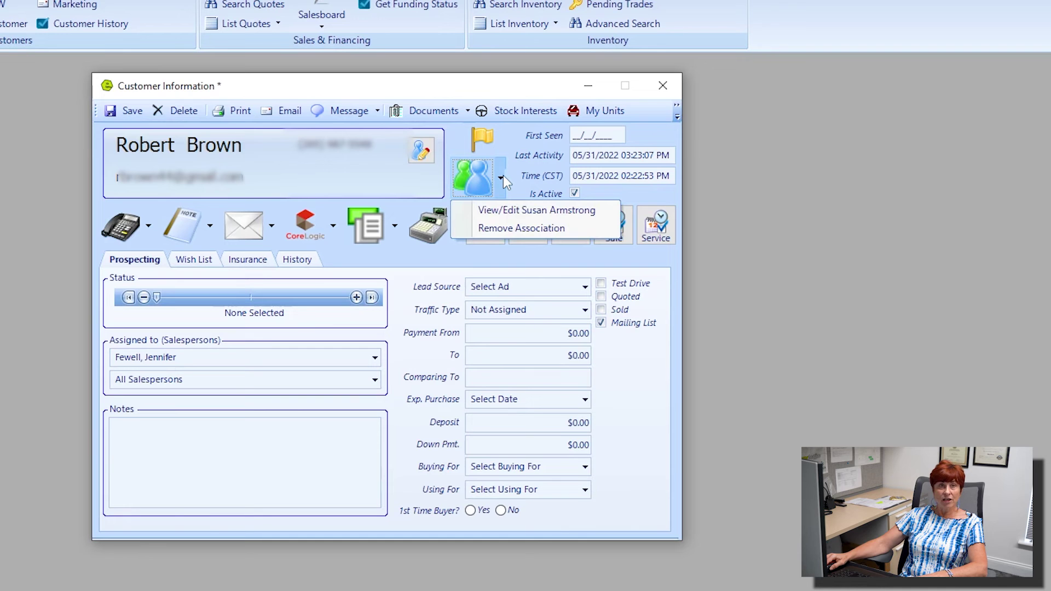
click(553, 214)
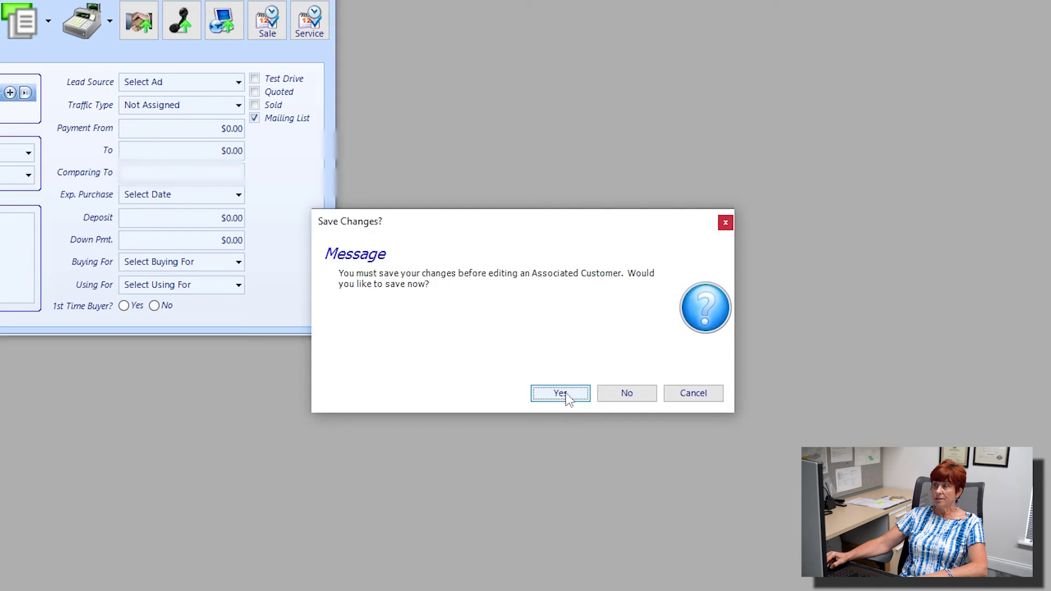
click(561, 393)
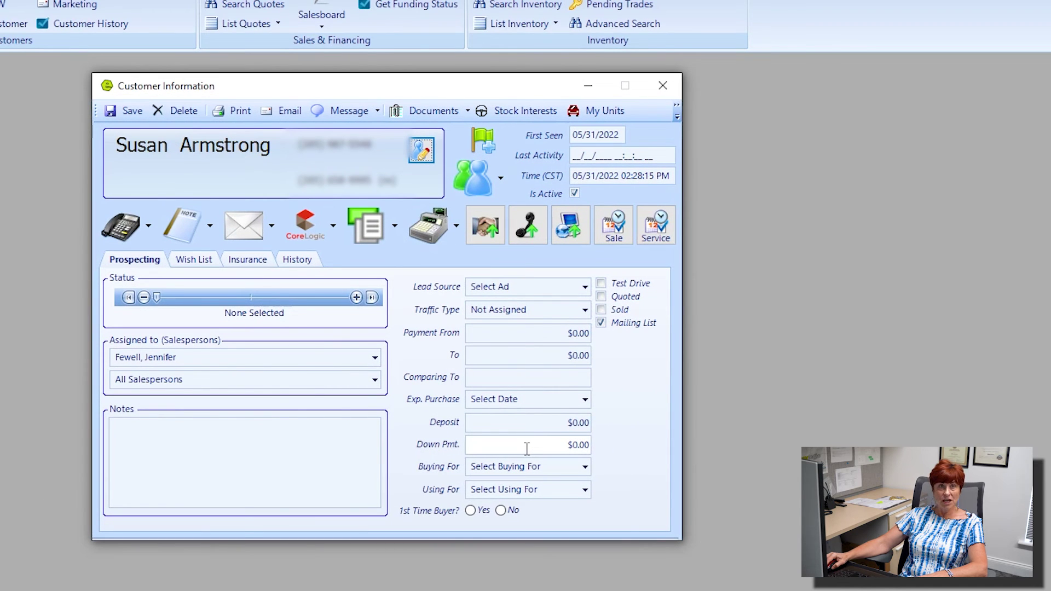
click(663, 88)
click(501, 177)
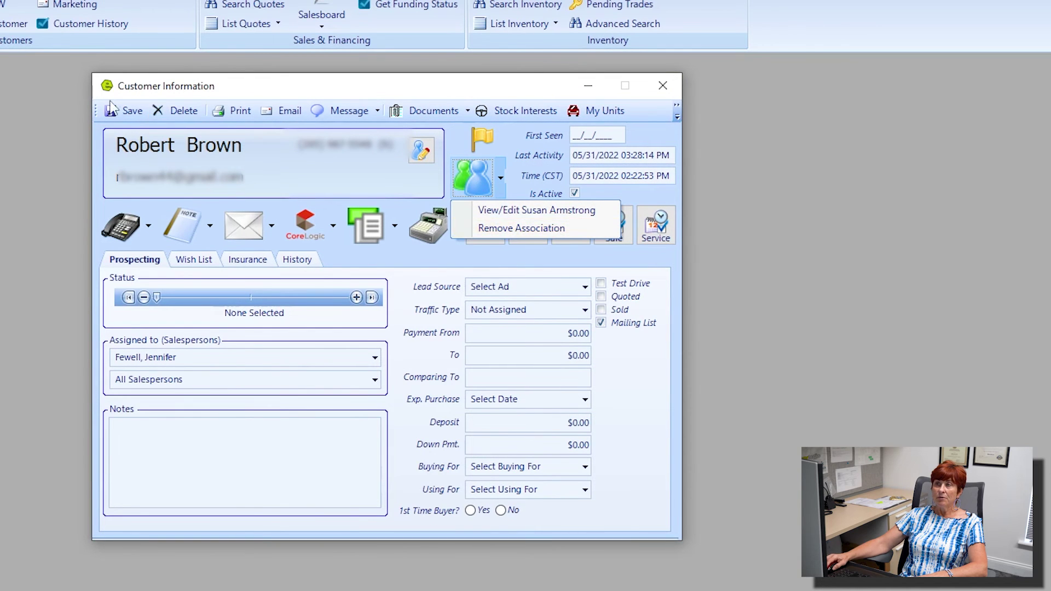
Save the primary customer's record and check its Last Activity stamp of 05/31/2022 03:28:30 PM
click(129, 112)
click(129, 111)
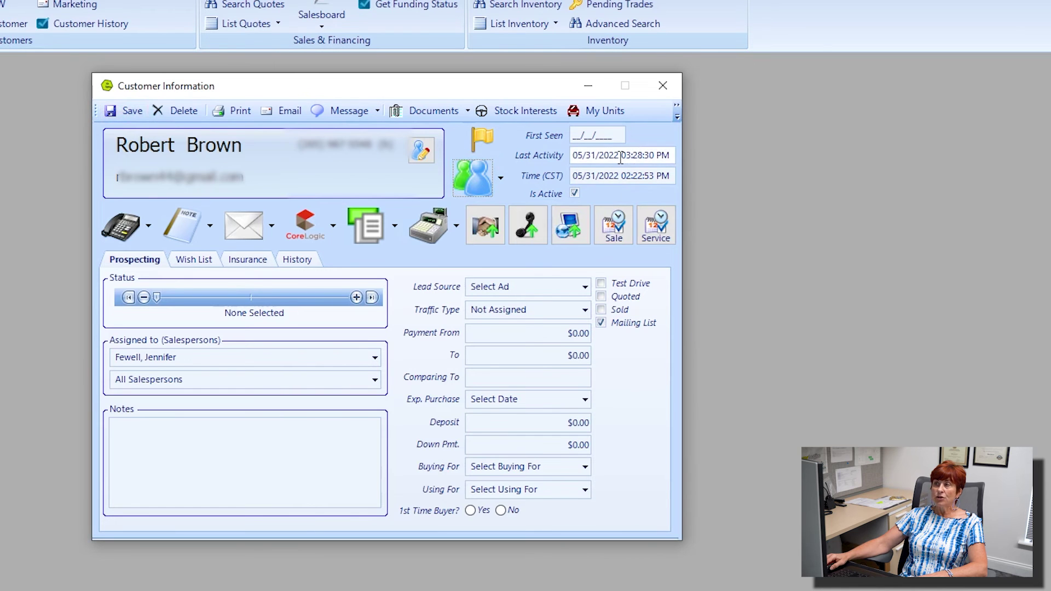
mouse_move(620, 158)
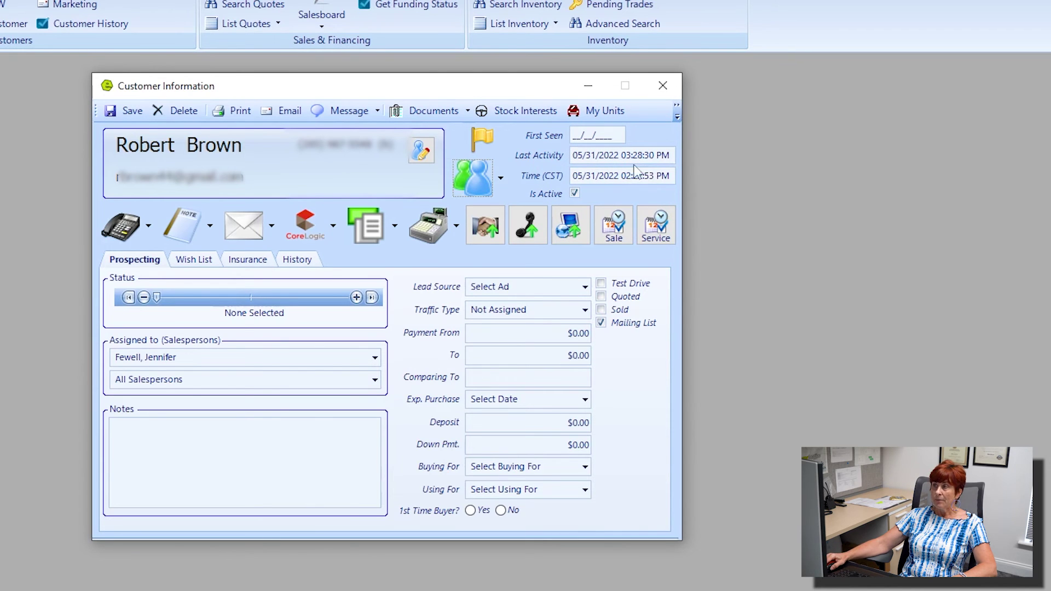
click(553, 175)
click(552, 175)
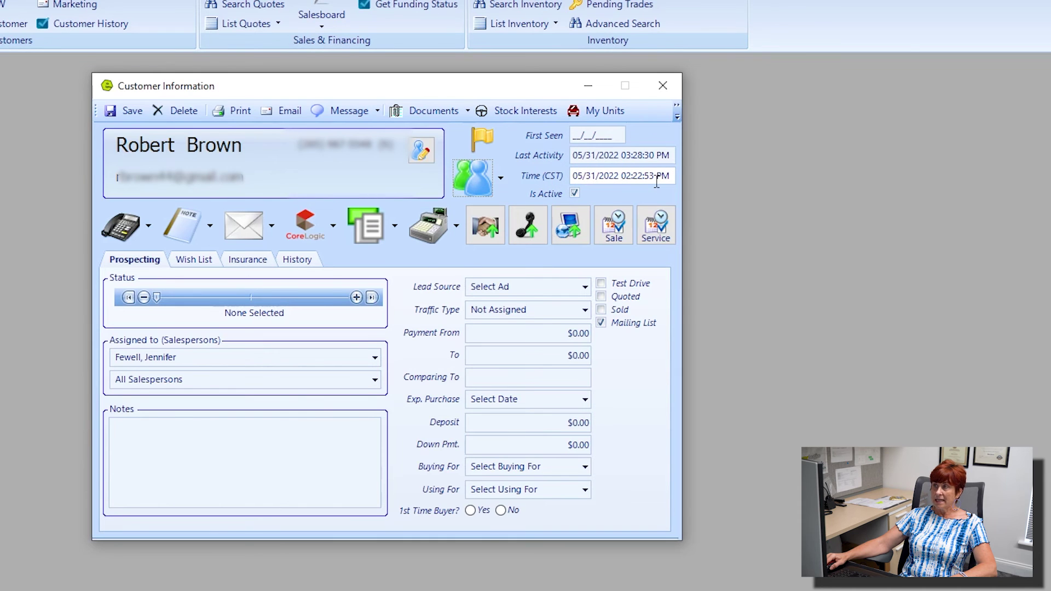
mouse_move(656, 182)
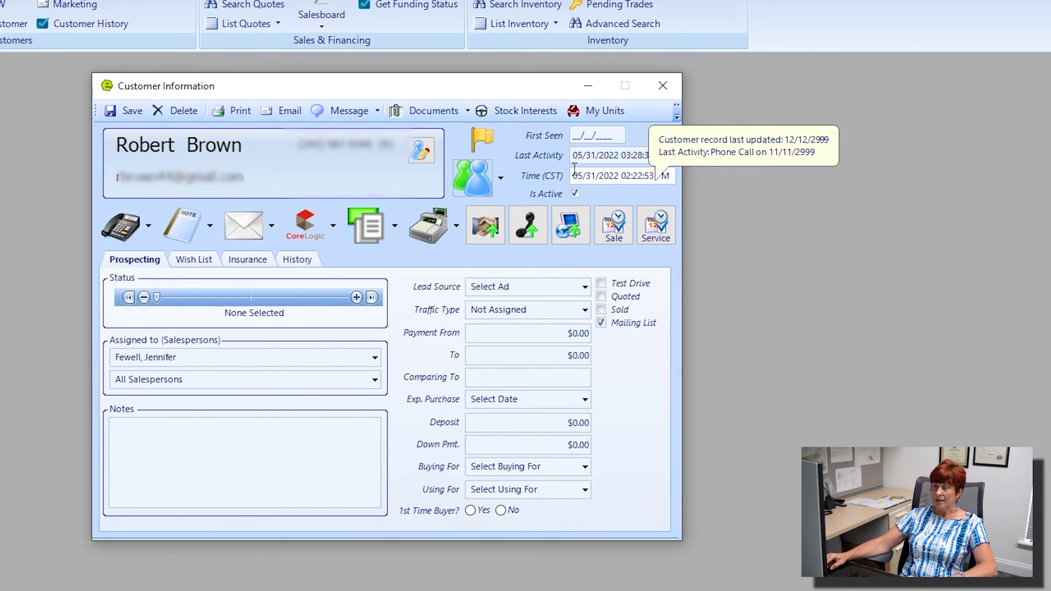